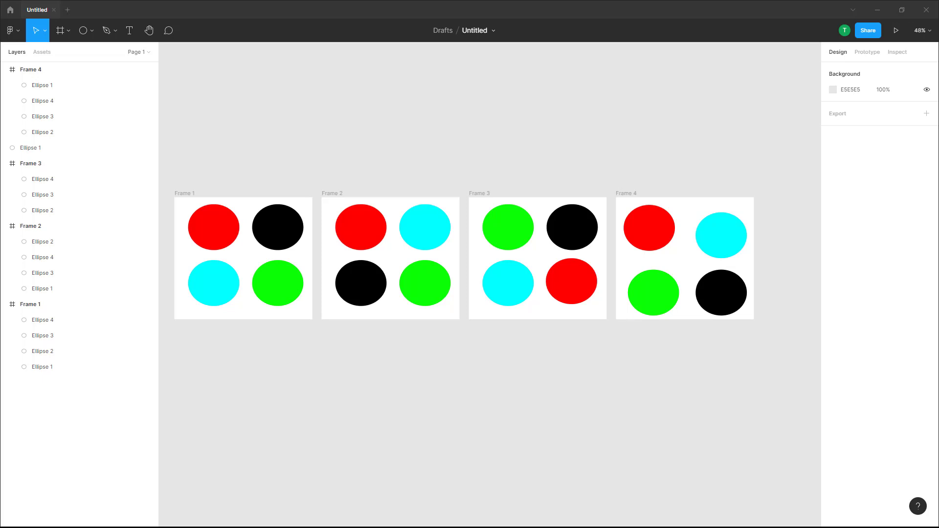
# Select Frame 1 and preview its 1x PNG export showing the four circles.
pyautogui.click(184, 194)
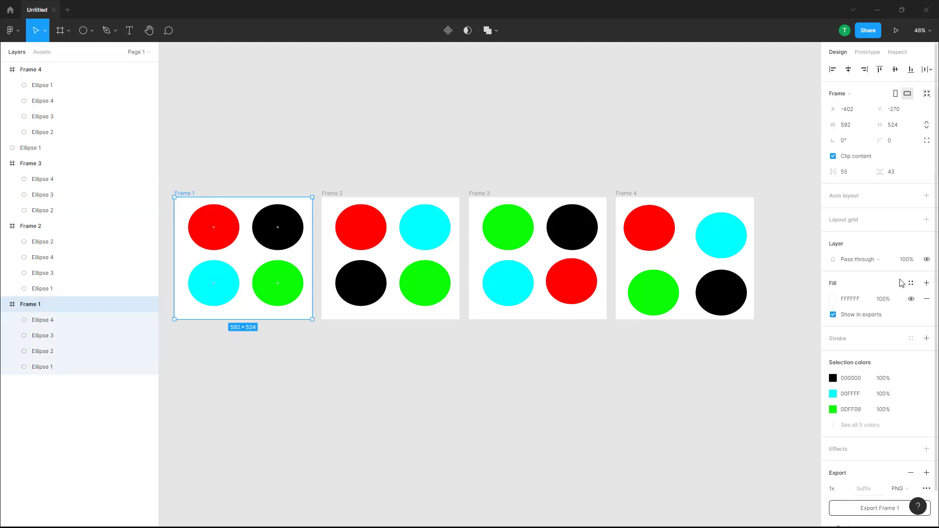
pyautogui.scroll(-2, 875, 406)
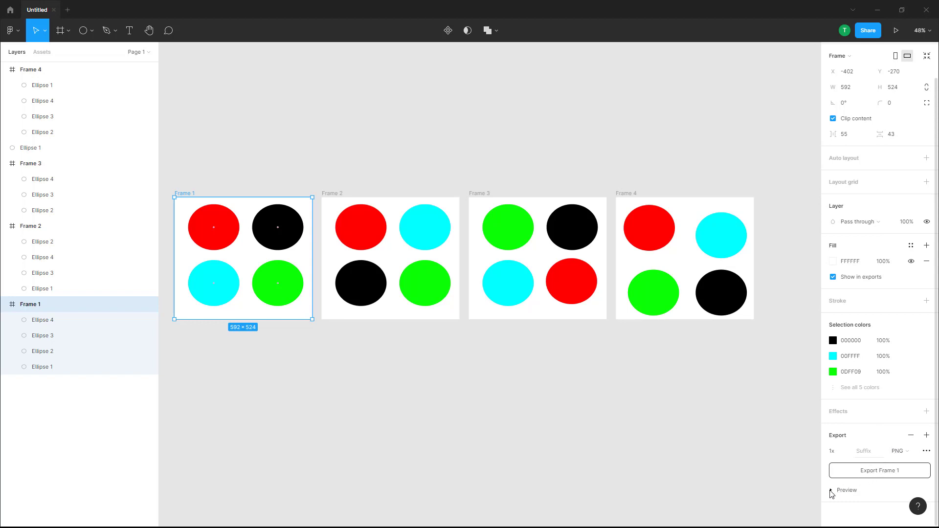
pyautogui.click(831, 491)
pyautogui.scroll(-3, 885, 438)
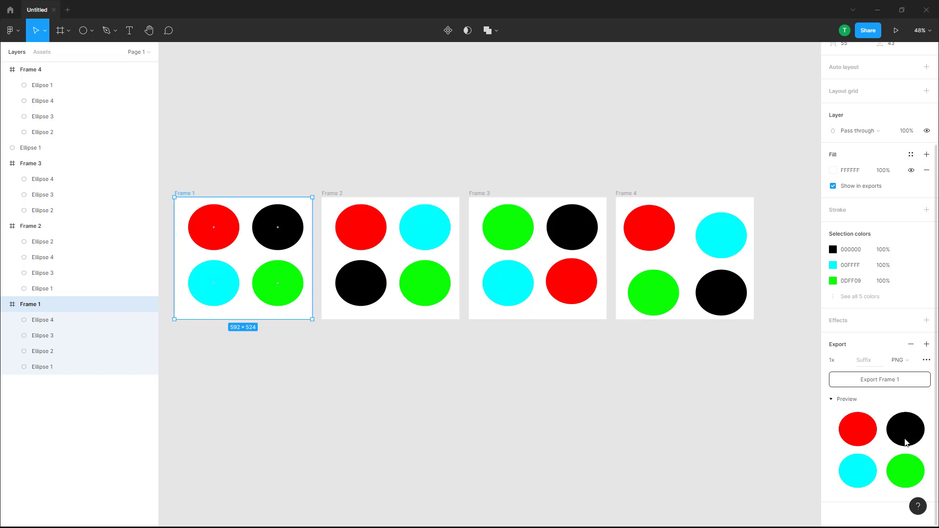
pyautogui.click(847, 361)
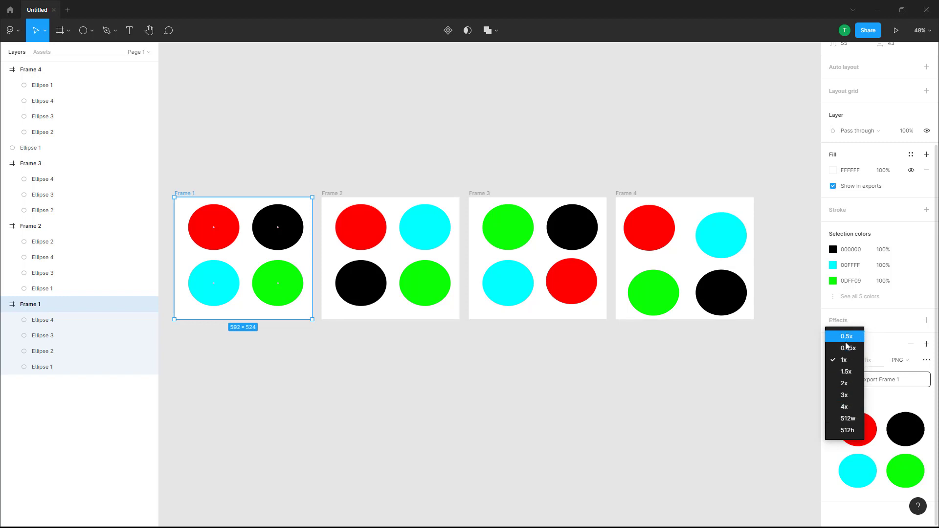
# Change Frame 1's export scale to 2x and add the suffix 'tutortube'.
pyautogui.click(851, 390)
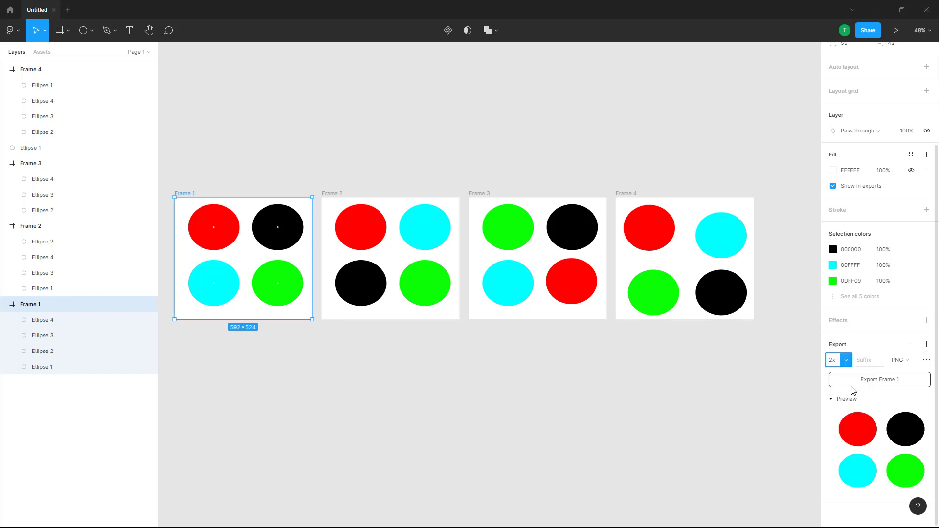
pyautogui.click(871, 362)
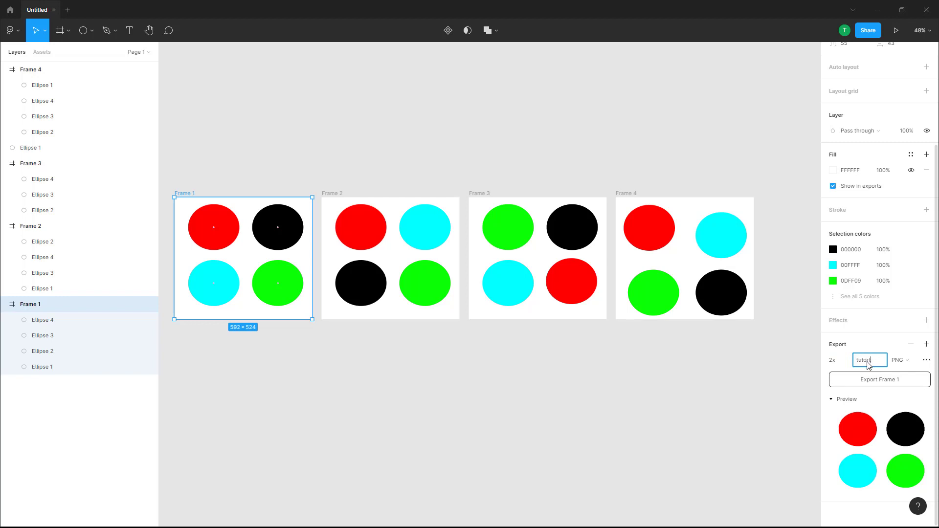
pyautogui.click(913, 365)
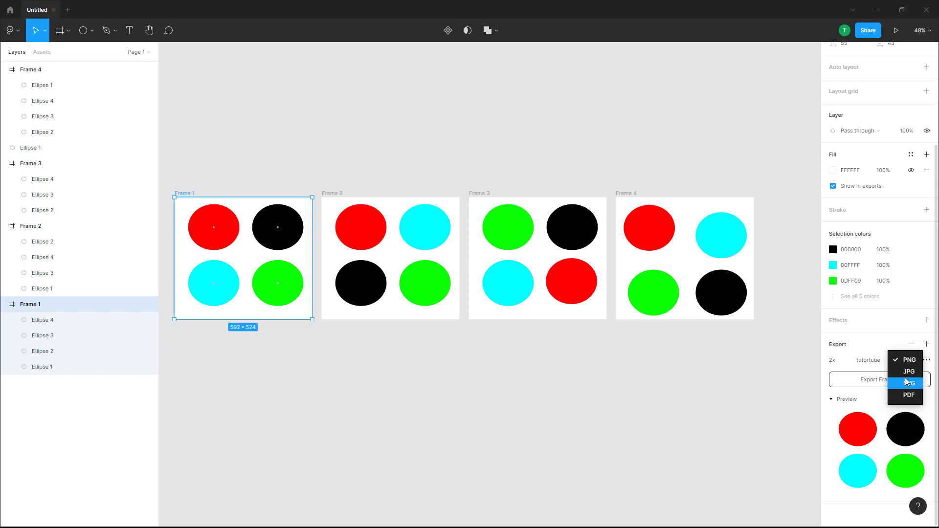
# Export Frame 1 as PNG and save 'Frame 1tutortube.png' to the desktop.
pyautogui.click(903, 365)
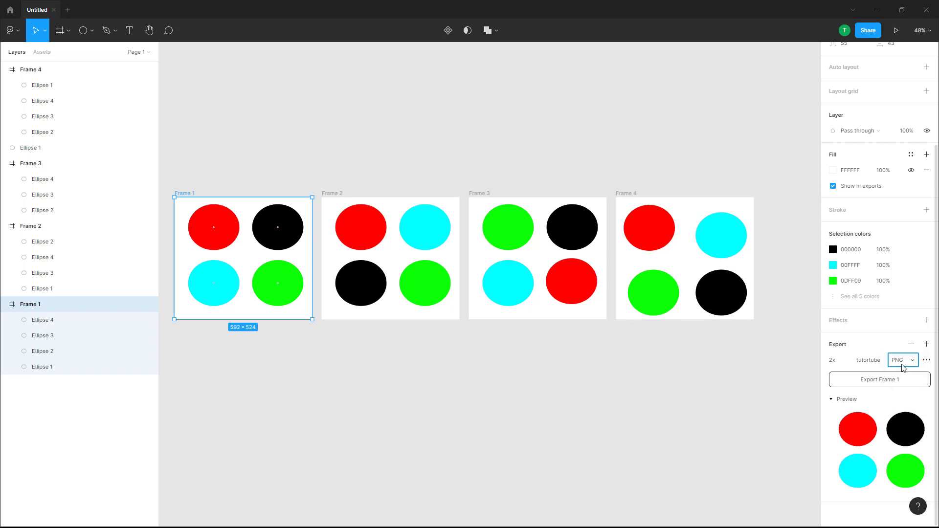
pyautogui.click(926, 362)
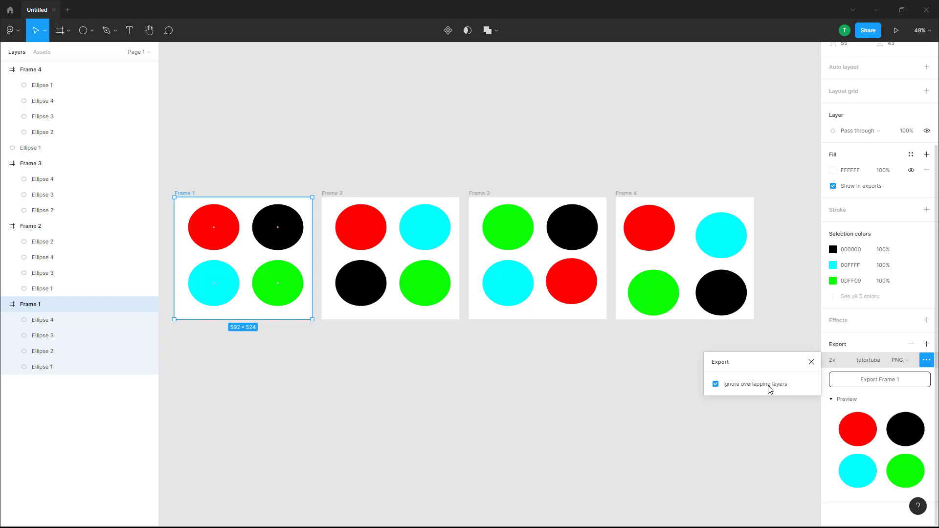
pyautogui.click(879, 399)
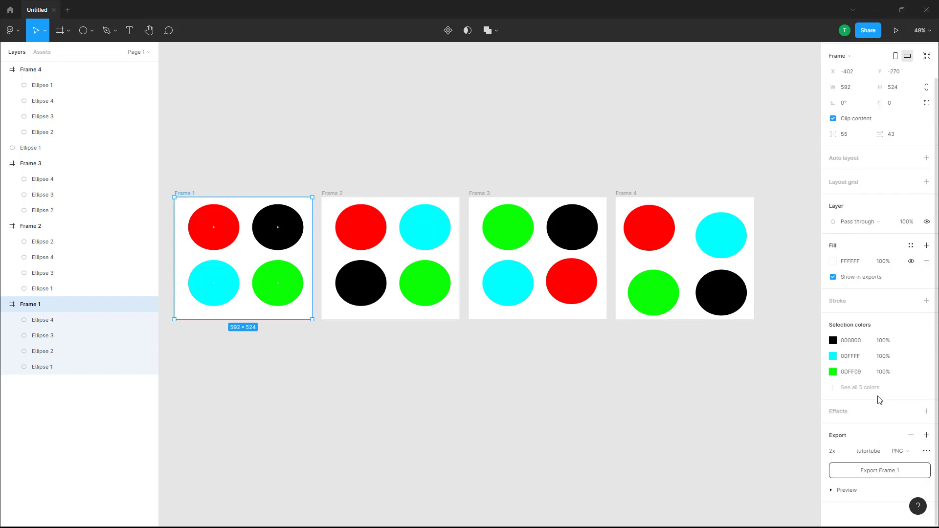
pyautogui.click(874, 473)
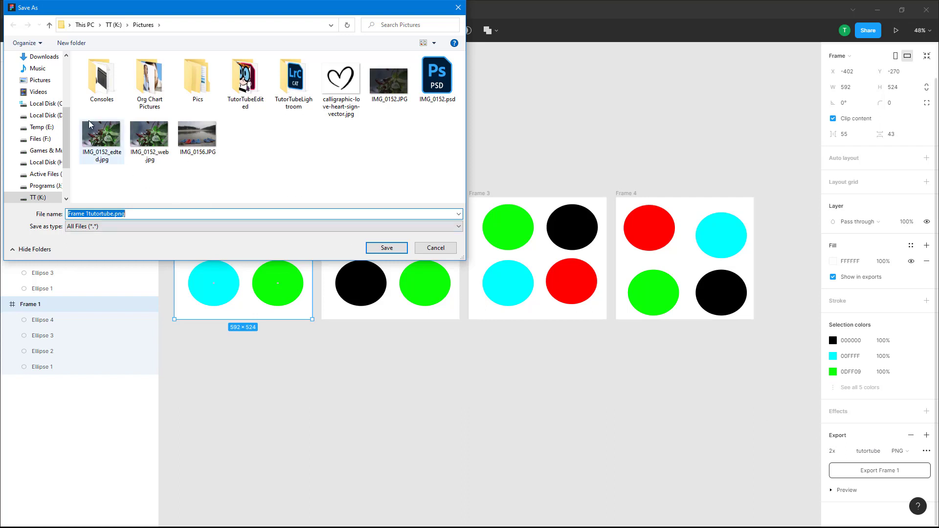
pyautogui.scroll(3, 69, 117)
pyautogui.click(41, 150)
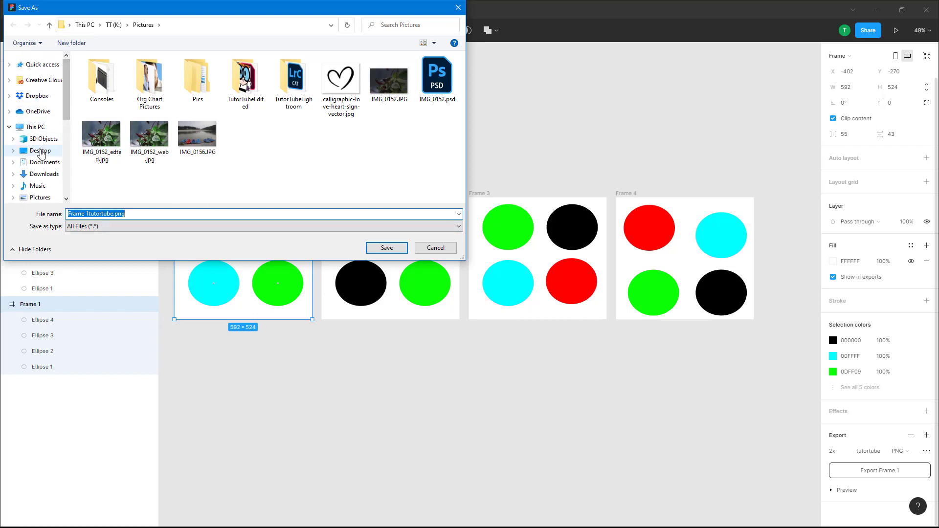
pyautogui.click(386, 248)
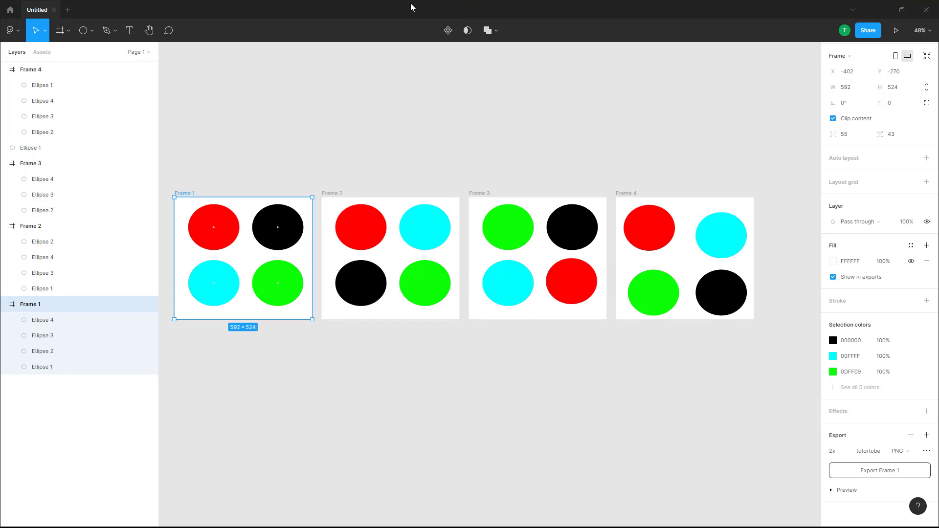
# Open 'Frame 1tutortube.png' in Photos to verify the circles, then maximize Figma again.
pyautogui.moveTo(411, 7); pyautogui.dragTo(506, 73)
pyautogui.doubleClick(20, 128)
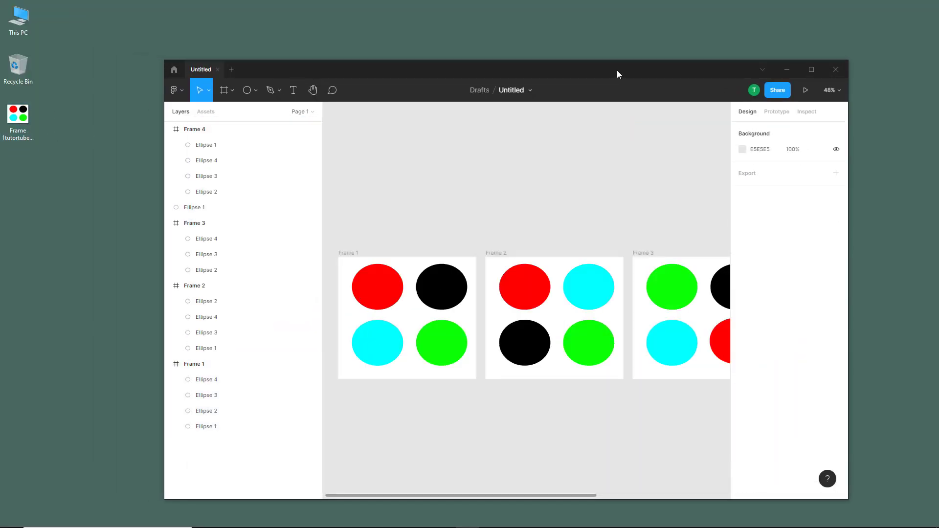
pyautogui.moveTo(618, 74); pyautogui.dragTo(725, 254)
pyautogui.click(739, 128)
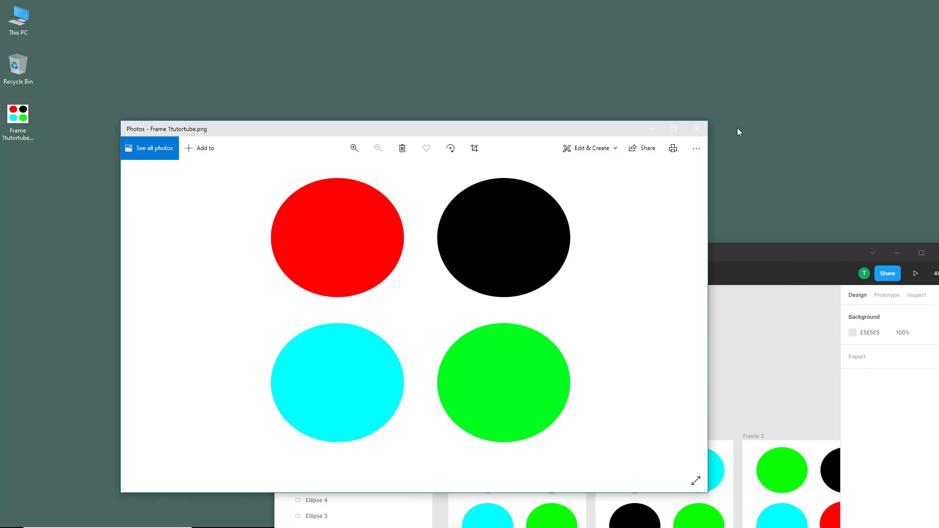
pyautogui.click(697, 129)
pyautogui.doubleClick(727, 249)
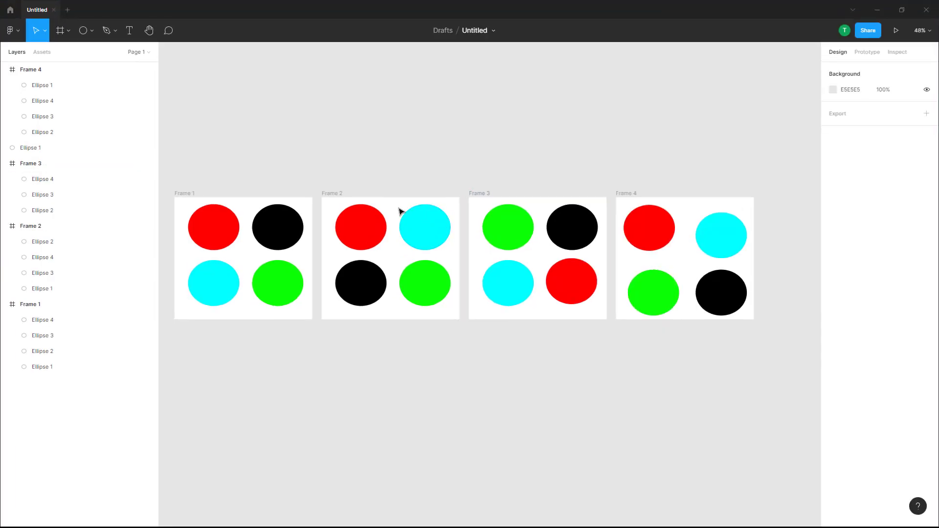
# Export Frame 2 as JPG and save 'Frame 2.jpg' to the desktop.
pyautogui.click(329, 194)
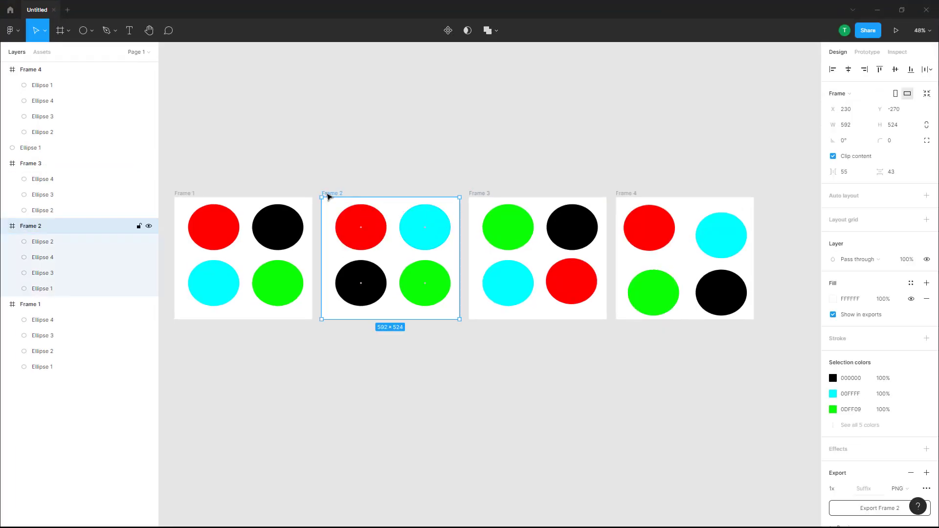
pyautogui.scroll(-2, 873, 406)
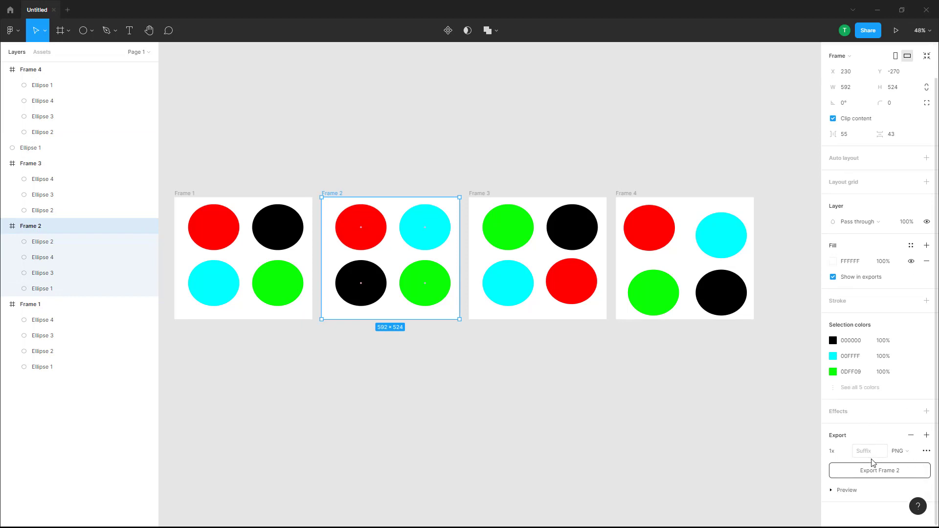
pyautogui.click(905, 451)
pyautogui.click(910, 461)
pyautogui.click(903, 473)
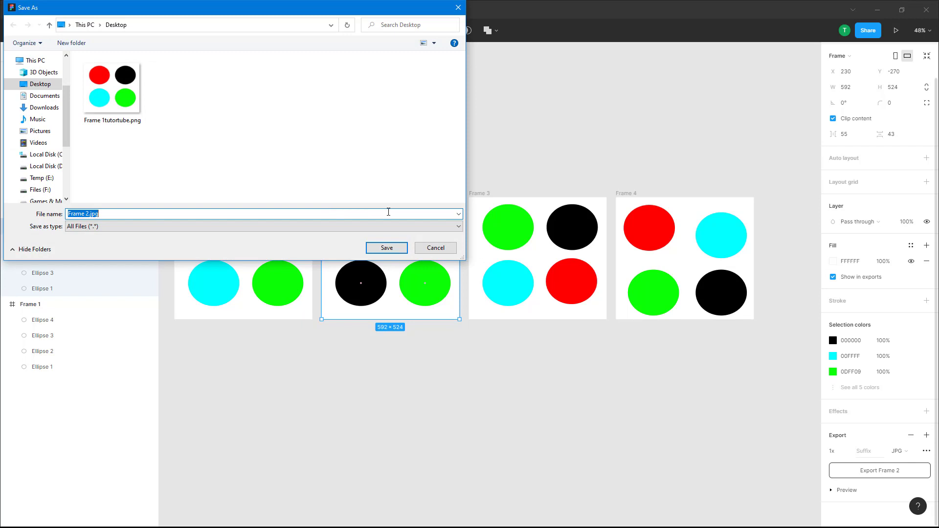
pyautogui.click(389, 248)
# Export Frame 3 as SVG and save 'Frame 3.svg' to the desktop.
pyautogui.click(479, 194)
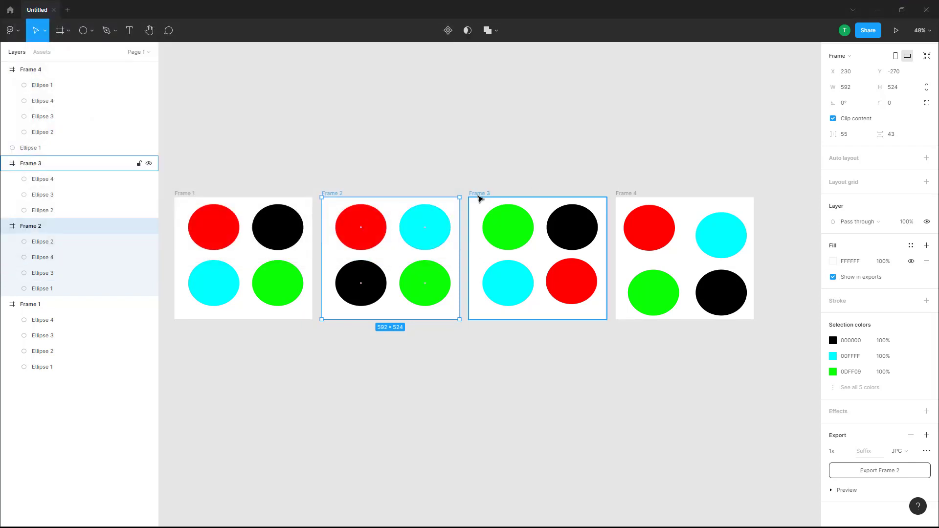
pyautogui.click(903, 451)
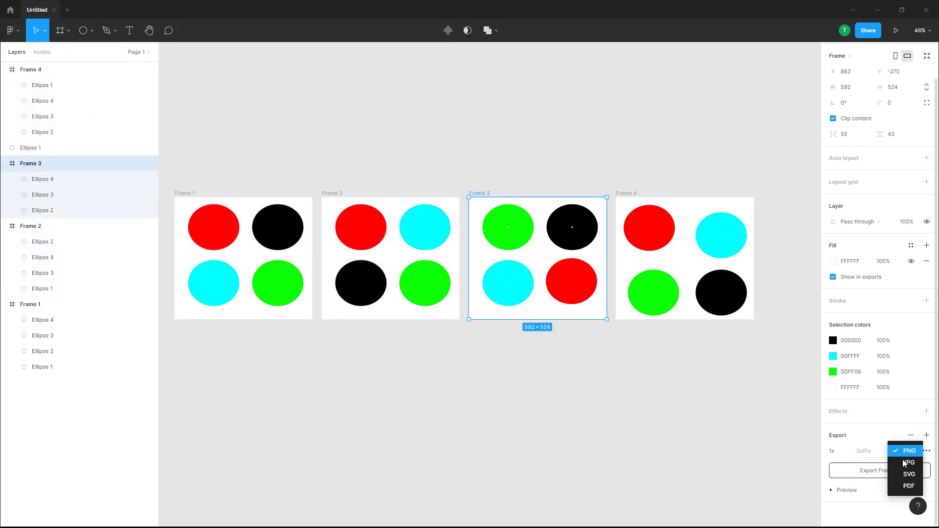
pyautogui.click(900, 472)
pyautogui.click(876, 472)
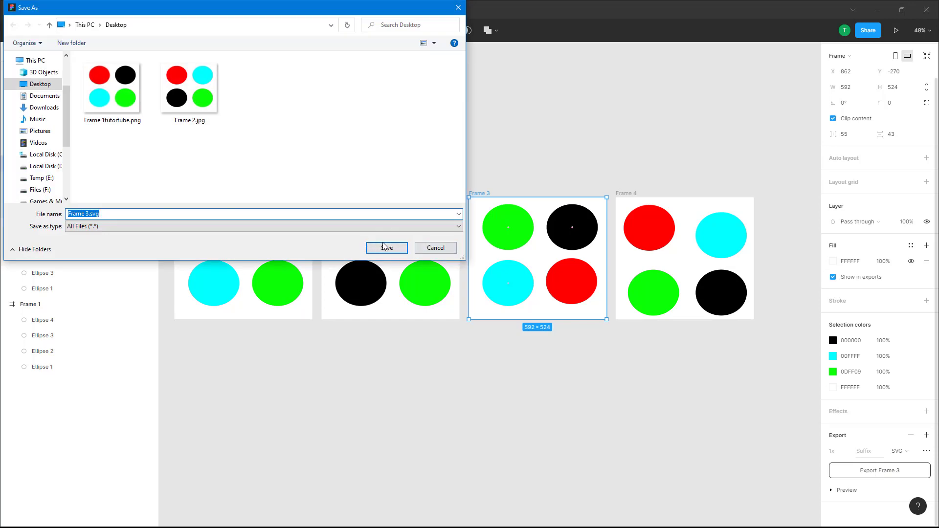
pyautogui.click(387, 248)
# Export Frame 4 as PDF and save 'Frame 4.pdf' to the desktop.
pyautogui.click(624, 194)
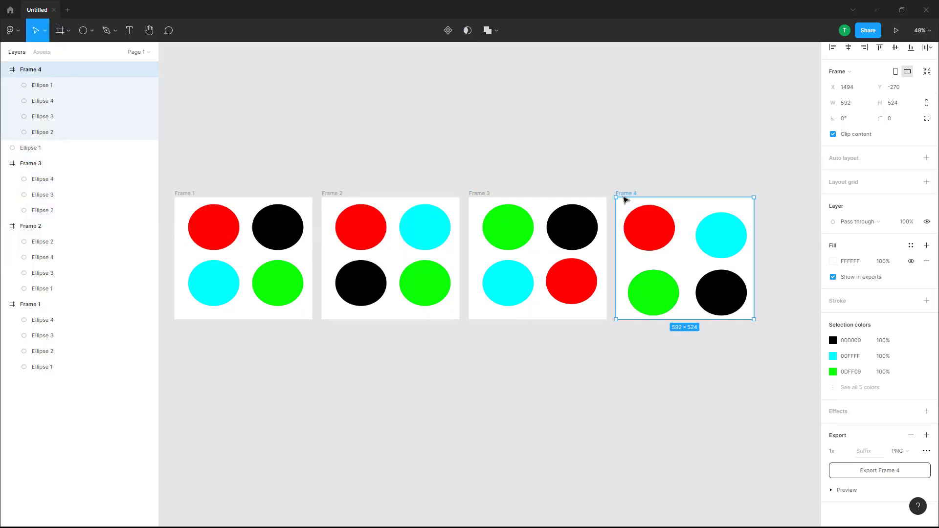
pyautogui.click(900, 451)
pyautogui.click(900, 484)
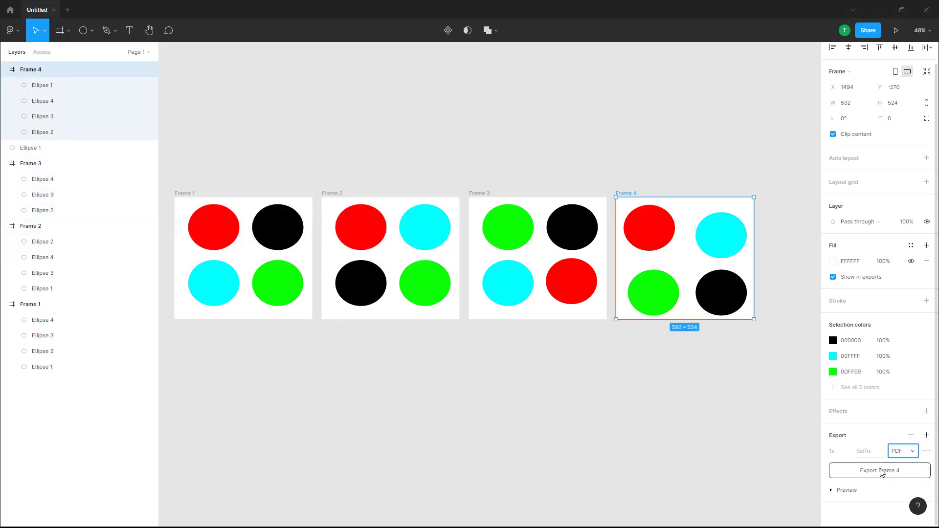
pyautogui.click(880, 471)
pyautogui.click(385, 248)
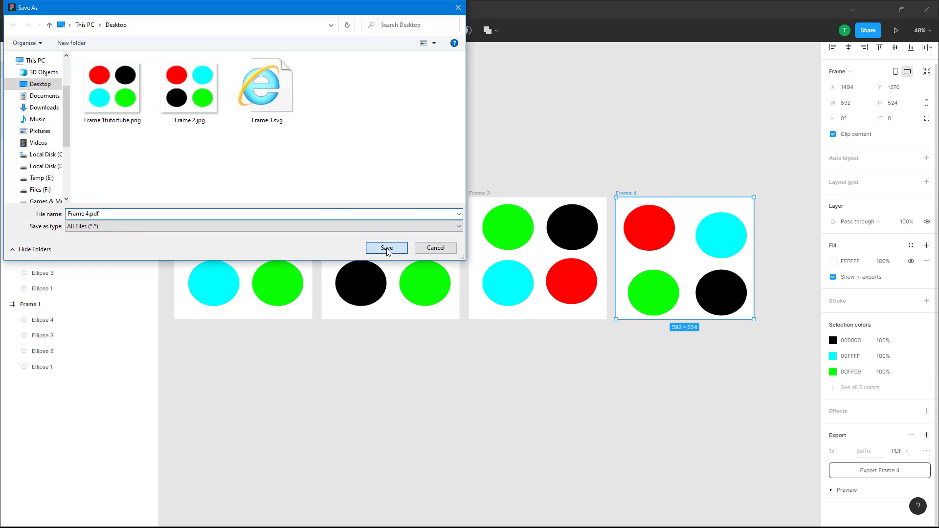
# Check Frame 2.jpg in Photos and Frame 3.svg in Internet Explorer, then open Frame 4.pdf.
pyautogui.doubleClick(421, 10)
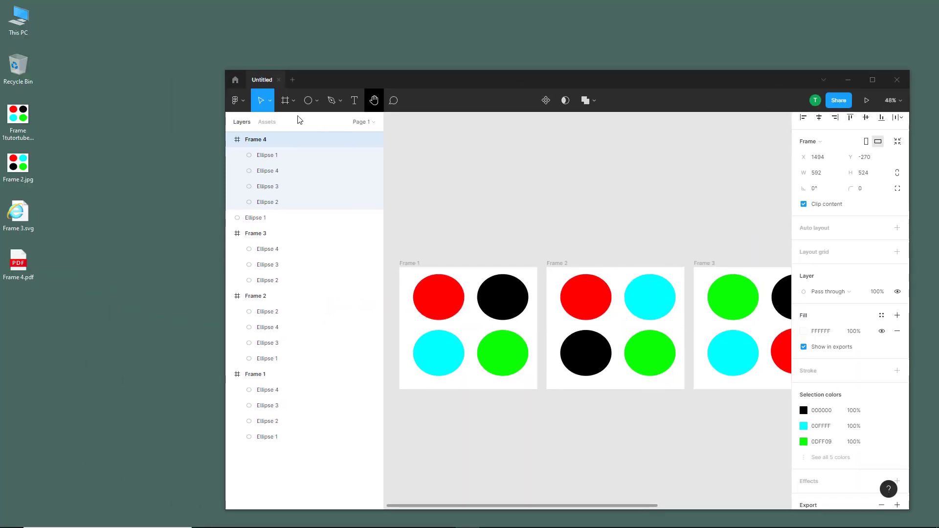
pyautogui.doubleClick(22, 166)
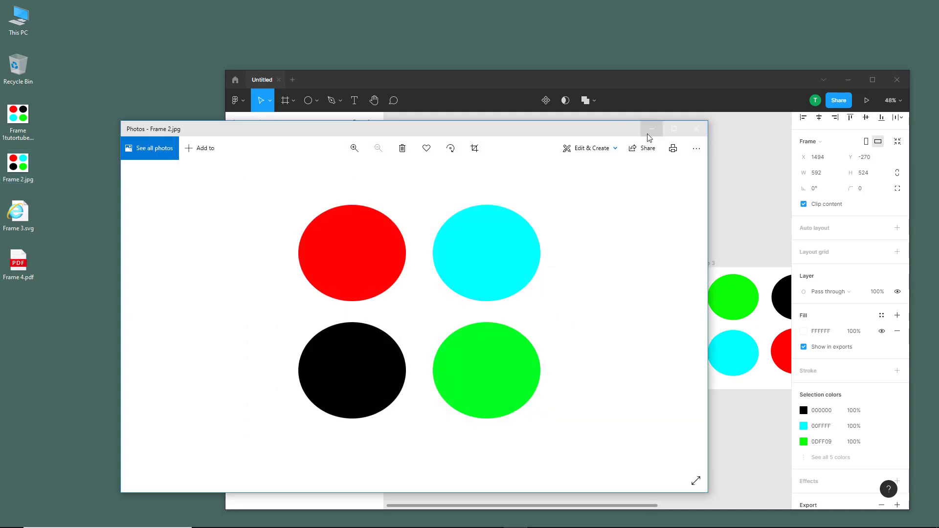
pyautogui.click(697, 129)
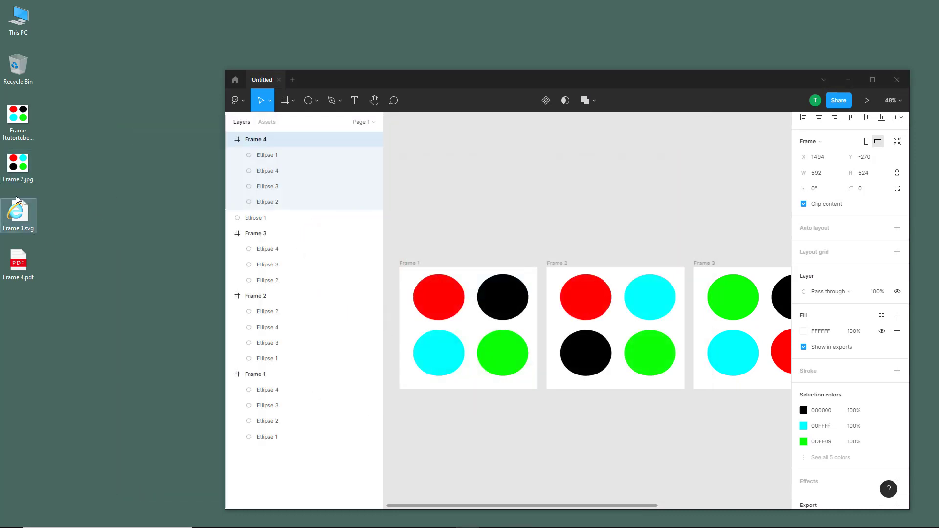
pyautogui.doubleClick(22, 205)
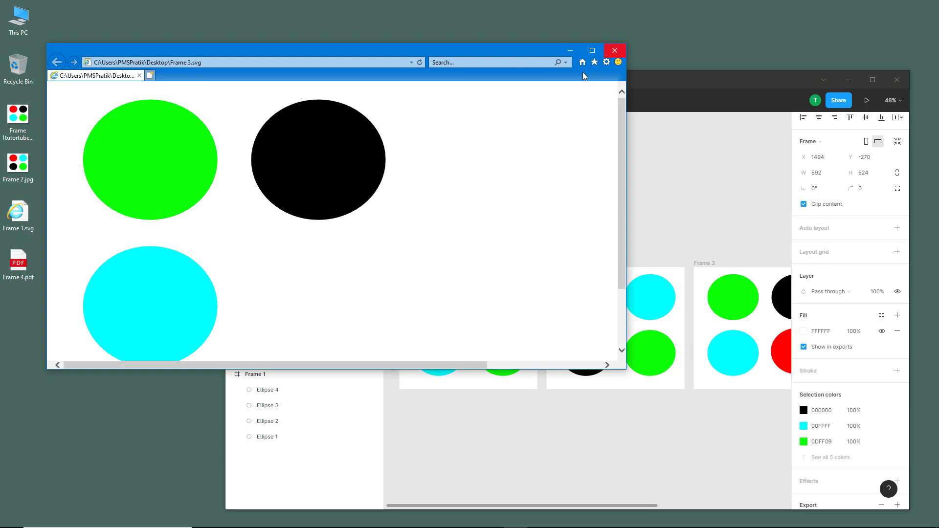
pyautogui.scroll(-2, 318, 250)
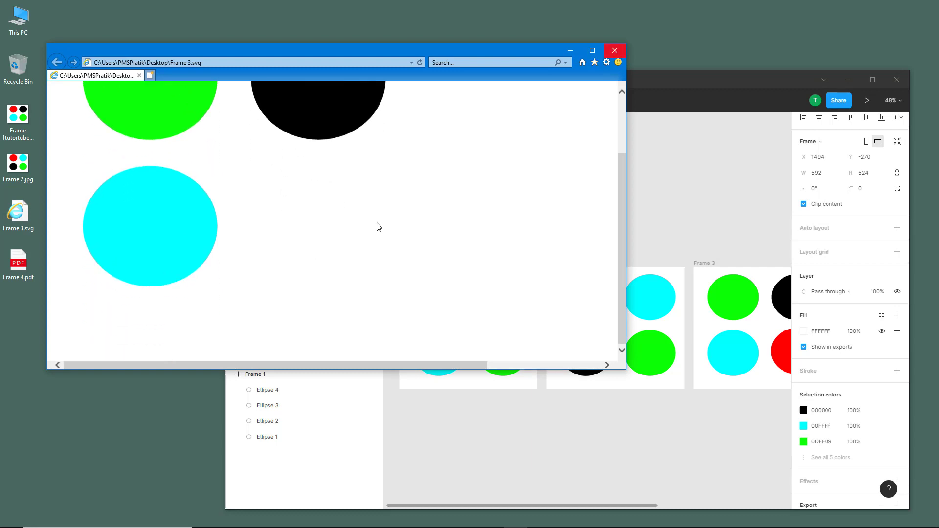
pyautogui.click(614, 50)
pyautogui.doubleClick(18, 264)
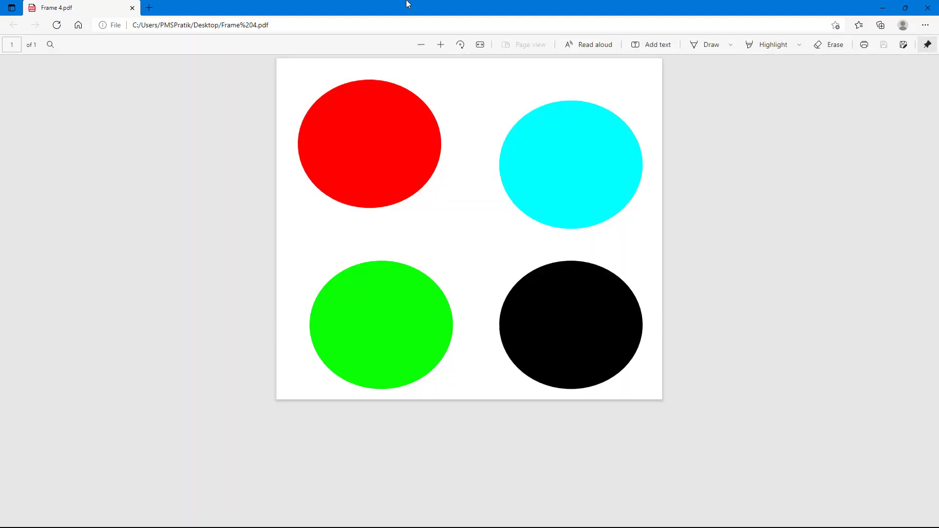
# Restore the Edge window and scroll through Frame 4.pdf's red, cyan, green and black circles.
pyautogui.moveTo(406, 4); pyautogui.dragTo(346, 40)
pyautogui.scroll(-1, 526, 208)
pyautogui.scroll(1, 528, 207)
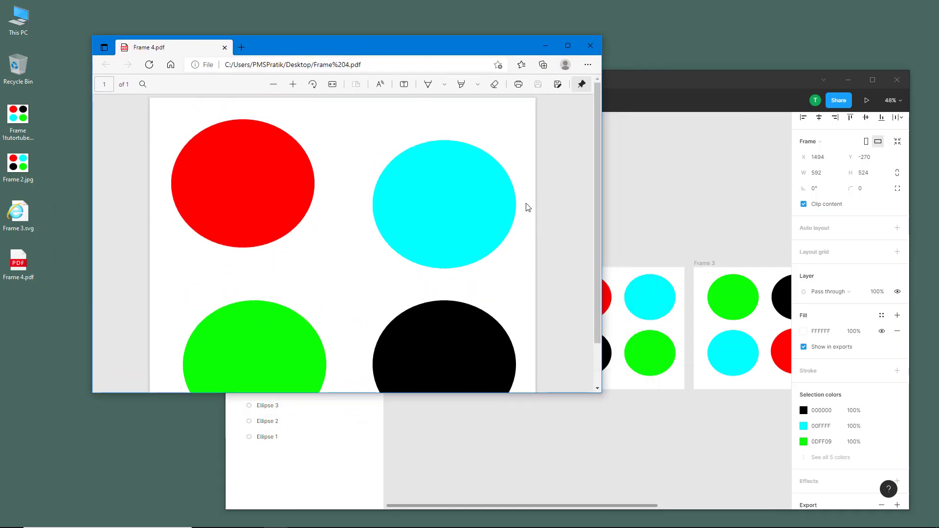
pyautogui.scroll(-1, 527, 207)
pyautogui.scroll(1, 526, 206)
# Export all frames via File > Export frames to PDF as 'Untitled.pdf' on the desktop.
pyautogui.click(590, 47)
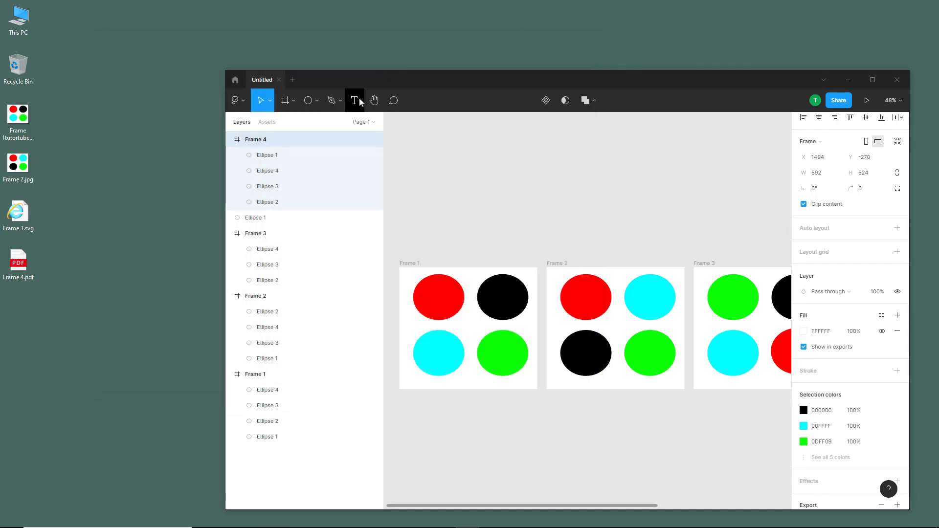
pyautogui.click(244, 107)
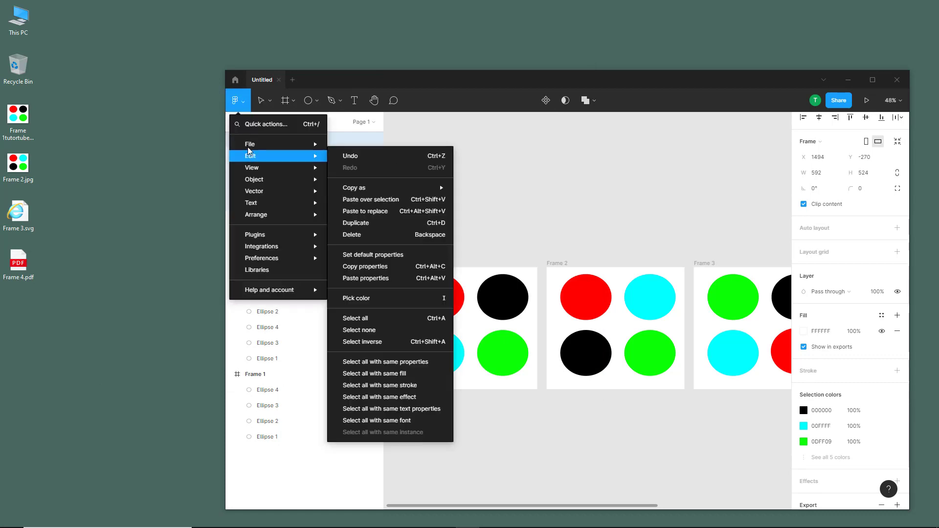
pyautogui.moveTo(255, 143)
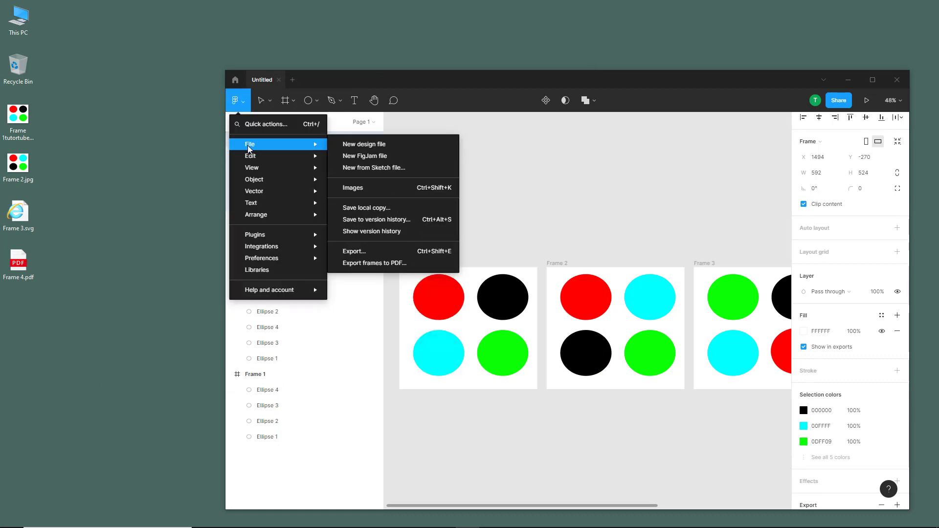
pyautogui.click(406, 263)
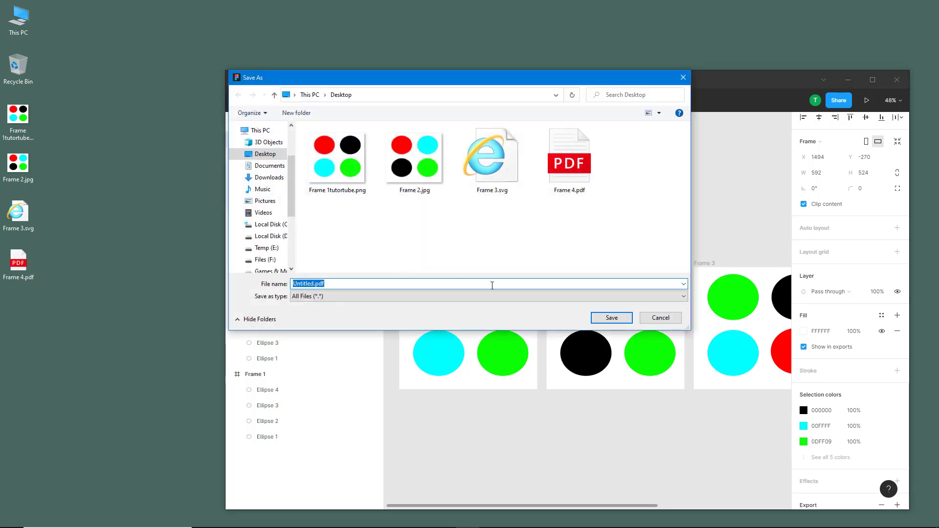
pyautogui.click(606, 319)
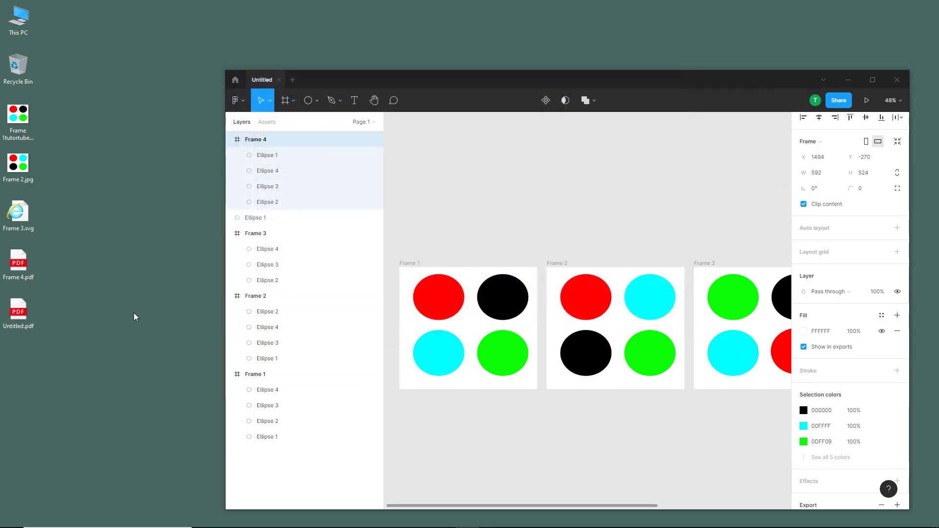
# Open Untitled.pdf, scroll through its four pages, and close the viewer.
pyautogui.doubleClick(11, 316)
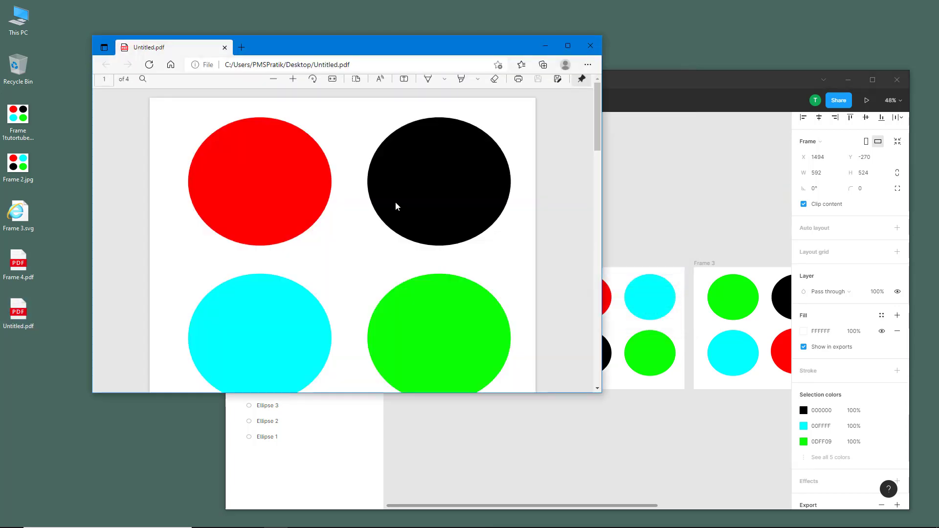
pyautogui.scroll(-5, 406, 198)
pyautogui.scroll(-10, 409, 195)
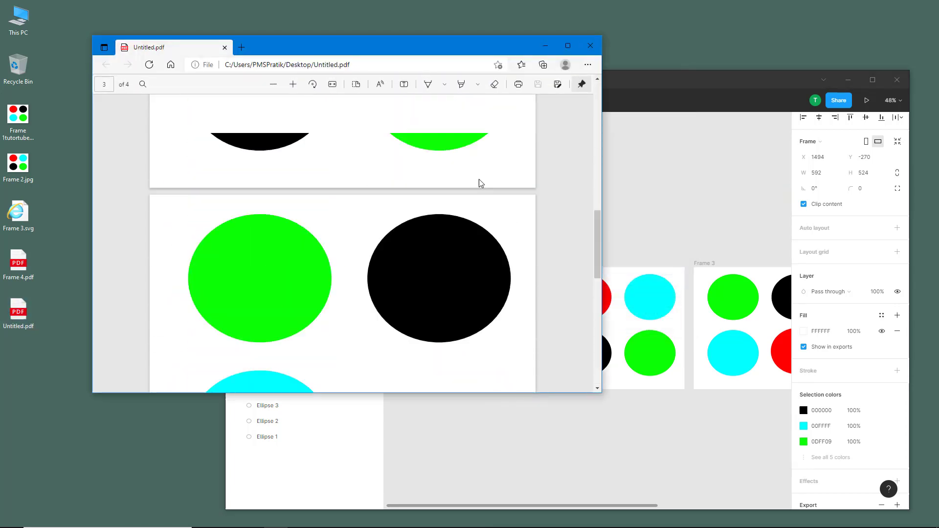
pyautogui.scroll(15, 557, 103)
pyautogui.click(590, 45)
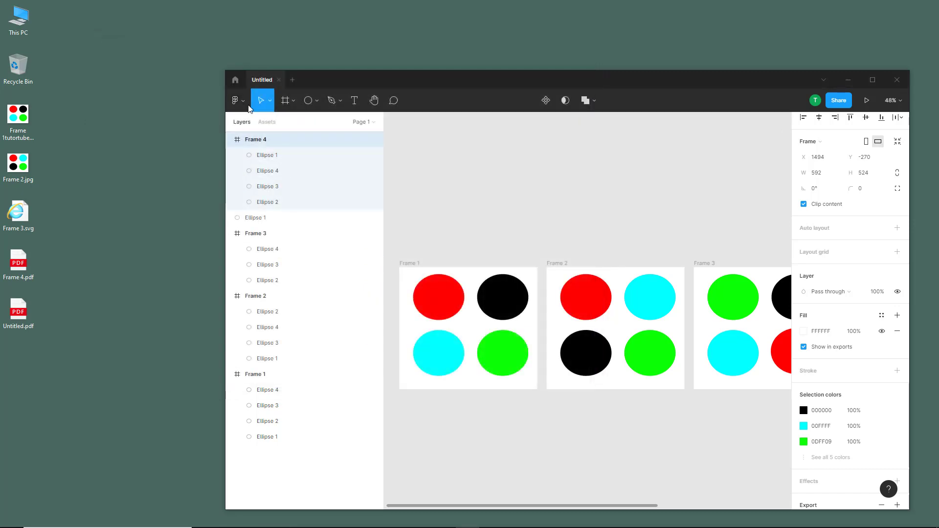
# Re-export Frame 4 as PDF via File > Export, replacing the existing Frame 4.pdf on the desktop.
pyautogui.click(242, 104)
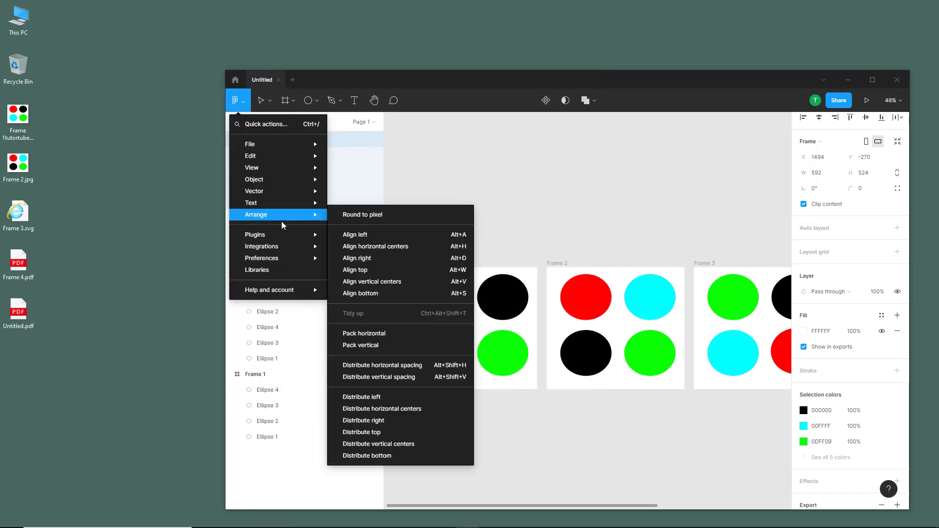
pyautogui.moveTo(287, 251)
pyautogui.moveTo(283, 145)
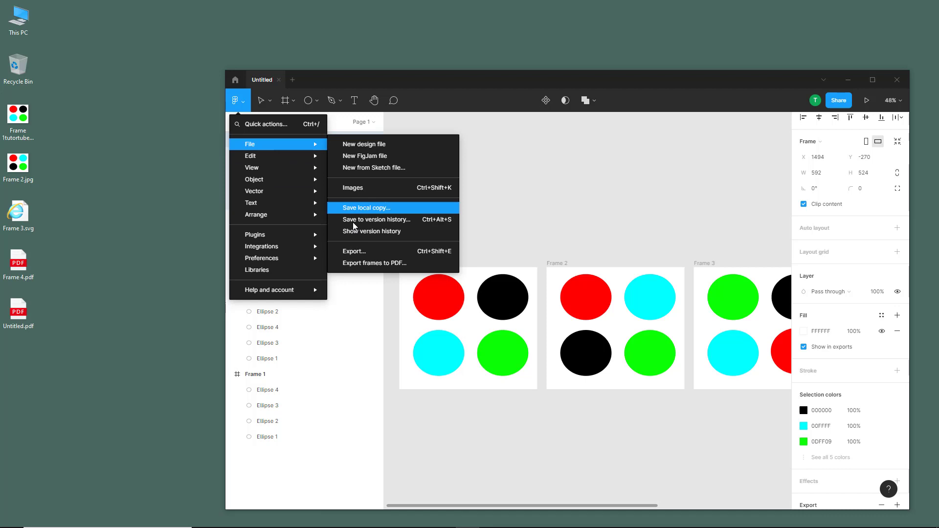
pyautogui.click(357, 252)
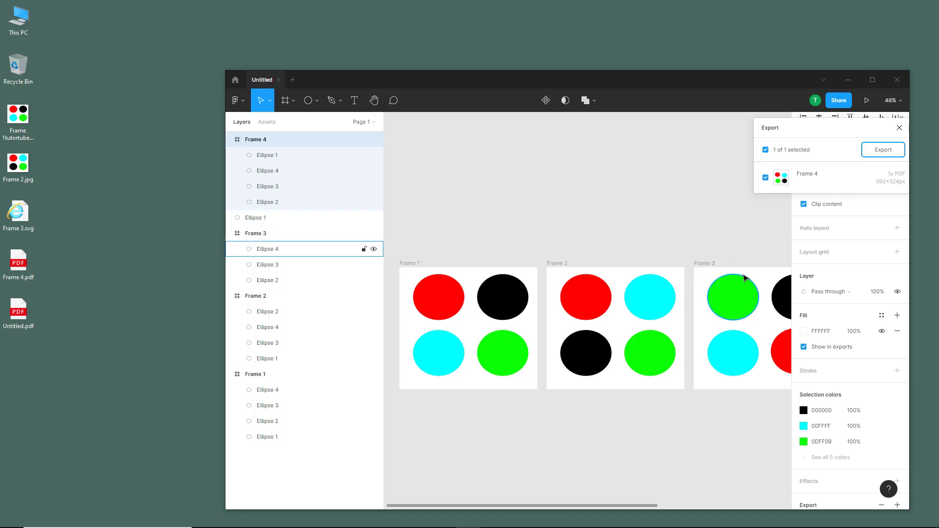
pyautogui.click(876, 155)
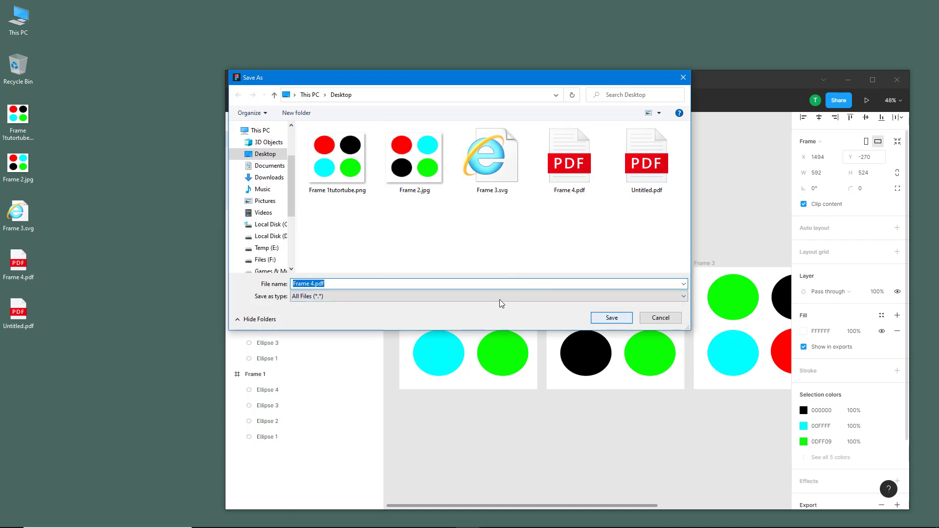
pyautogui.click(391, 298)
pyautogui.click(391, 304)
pyautogui.click(611, 318)
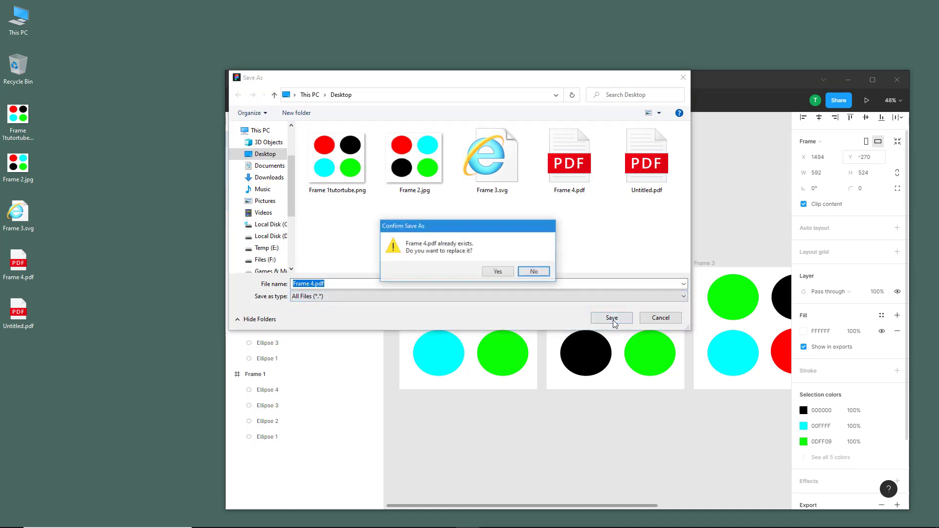
pyautogui.click(498, 272)
# Review Untitled.pdf again, then open Frame 4.pdf to check the new export.
pyautogui.doubleClick(18, 311)
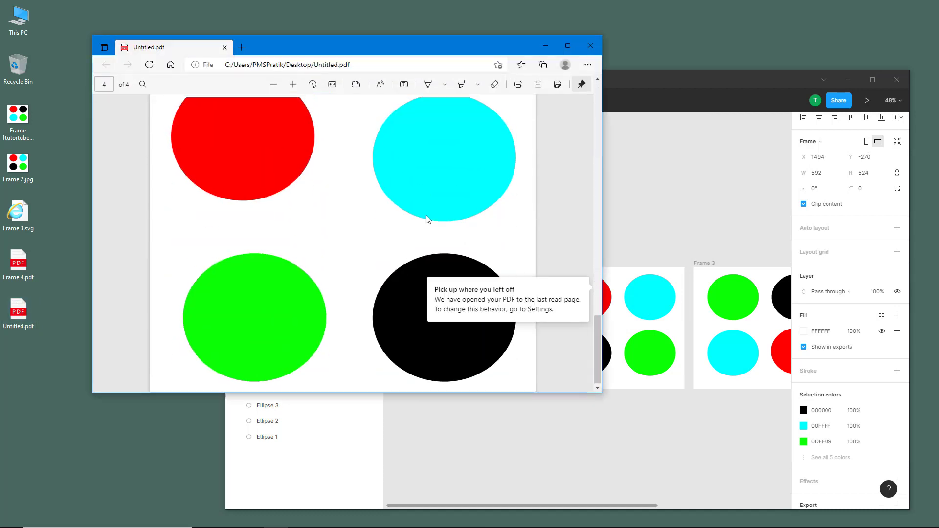
pyautogui.click(596, 53)
pyautogui.doubleClick(22, 264)
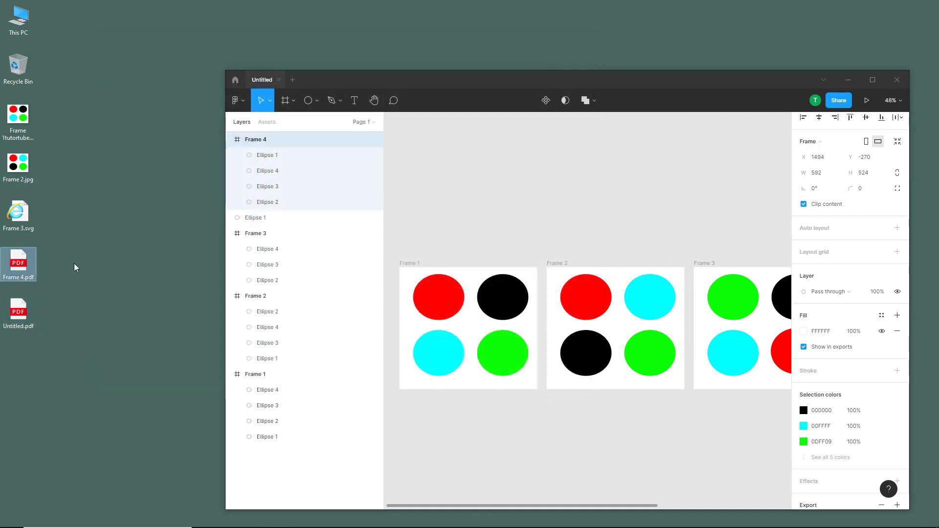
pyautogui.hotkey('ctrl', 'w')
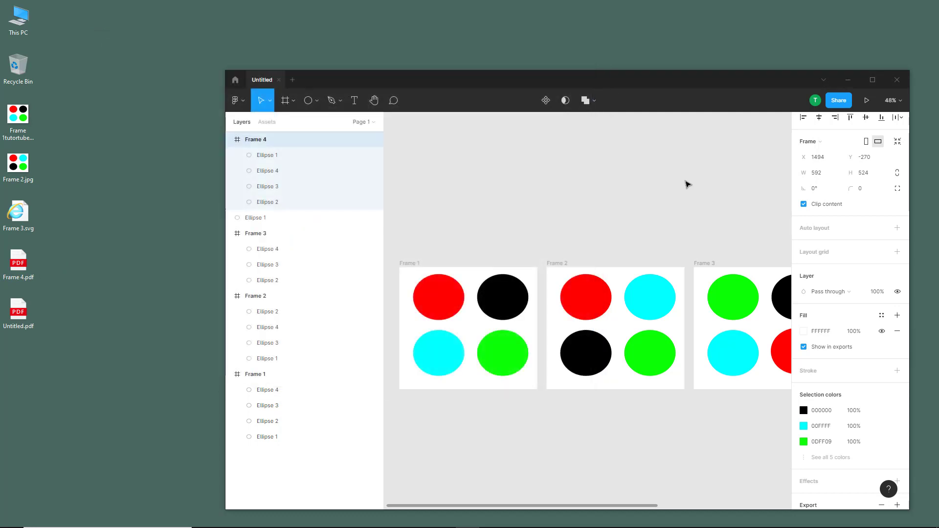